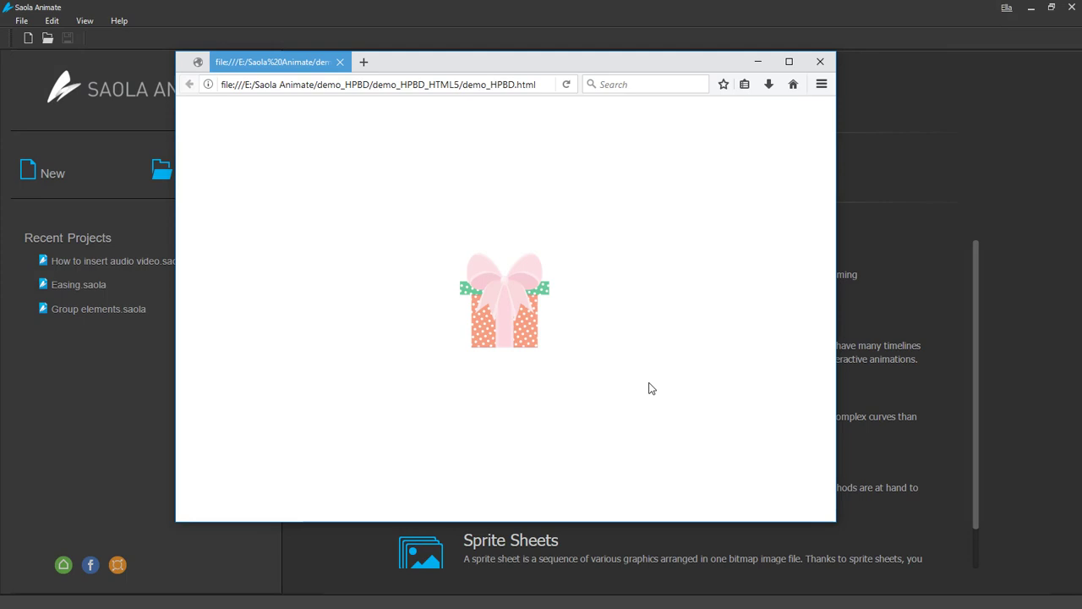
Minimize the card preview and check the prepared image and song files on the Desktop.
{"action": "left_click", "coordinate": [758, 62]}
{"action": "left_click", "coordinate": [359, 335]}
{"action": "left_click", "coordinate": [751, 185]}
Create a new 800×600 project named demo_HPBD.
{"action": "left_click", "coordinate": [51, 173]}
{"action": "left_click_drag", "start_coordinate": [441, 250], "coordinate": [414, 250]}
{"action": "type", "text": "demo_HPBD"}
{"action": "left_click", "coordinate": [448, 305]}
{"action": "left_click", "coordinate": [681, 323]}
{"action": "left_click", "coordinate": [617, 335]}
{"action": "left_click", "coordinate": [638, 361]}
Fit the stage on screen and set Scene_1's overflow to Hidden.
{"action": "left_click", "coordinate": [1072, 601]}
{"action": "left_click", "coordinate": [1041, 152]}
{"action": "left_click", "coordinate": [1037, 180]}
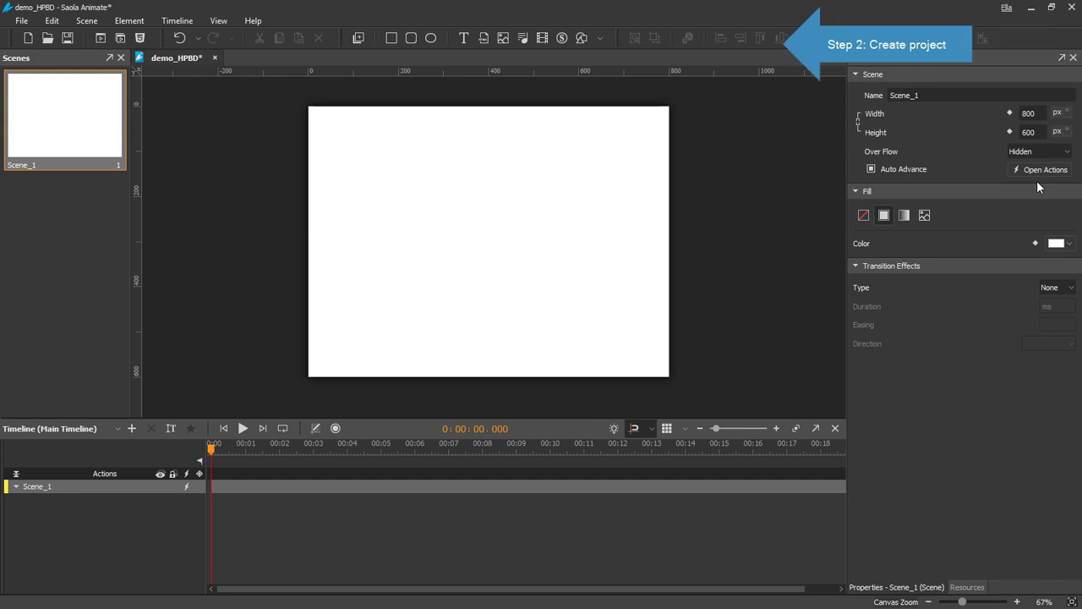
Import balloons.gif, gift_box.png and hpbd_song.mp3 from the Desktop into Resources.
{"action": "left_click", "coordinate": [981, 589]}
{"action": "left_click", "coordinate": [219, 22]}
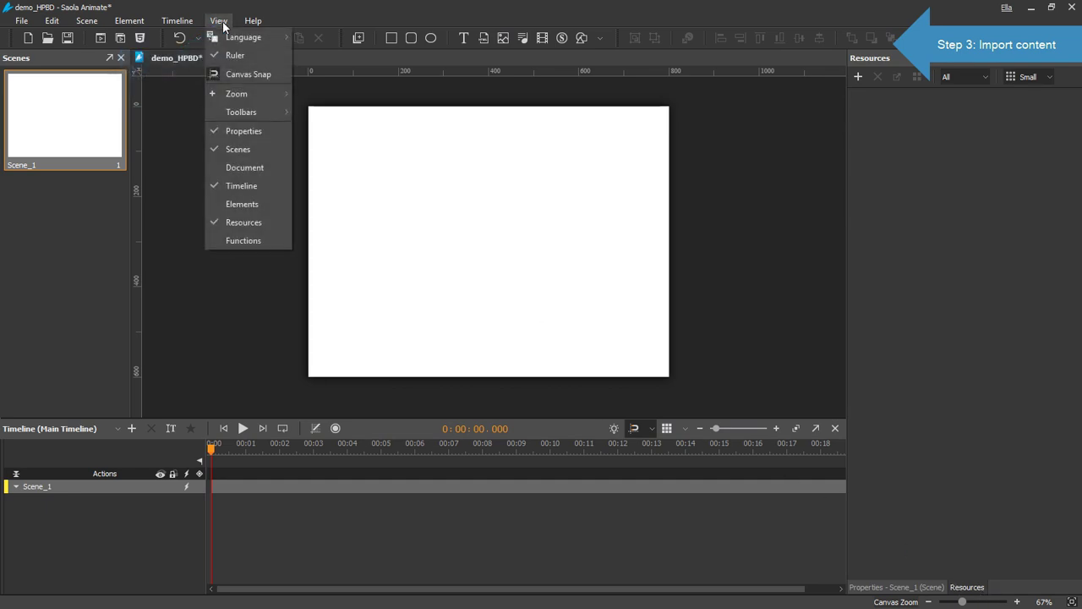
{"action": "left_click", "coordinate": [739, 309]}
{"action": "left_click", "coordinate": [860, 81]}
{"action": "left_click", "coordinate": [88, 144]}
{"action": "left_click_drag", "start_coordinate": [421, 162], "coordinate": [201, 101]}
{"action": "left_click", "coordinate": [402, 321]}
{"action": "left_click", "coordinate": [935, 131]}
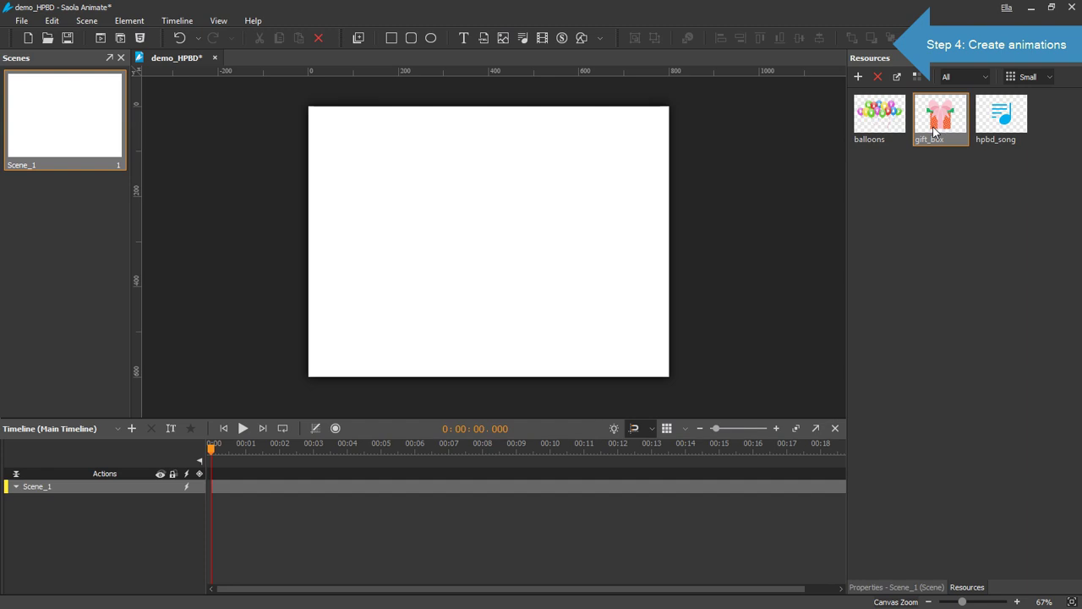
Place gift_box centred on the stage with a 0% opacity keyframe at 0:00.
{"action": "left_click_drag", "start_coordinate": [935, 131], "coordinate": [473, 210]}
{"action": "left_click_drag", "start_coordinate": [525, 238], "coordinate": [499, 231]}
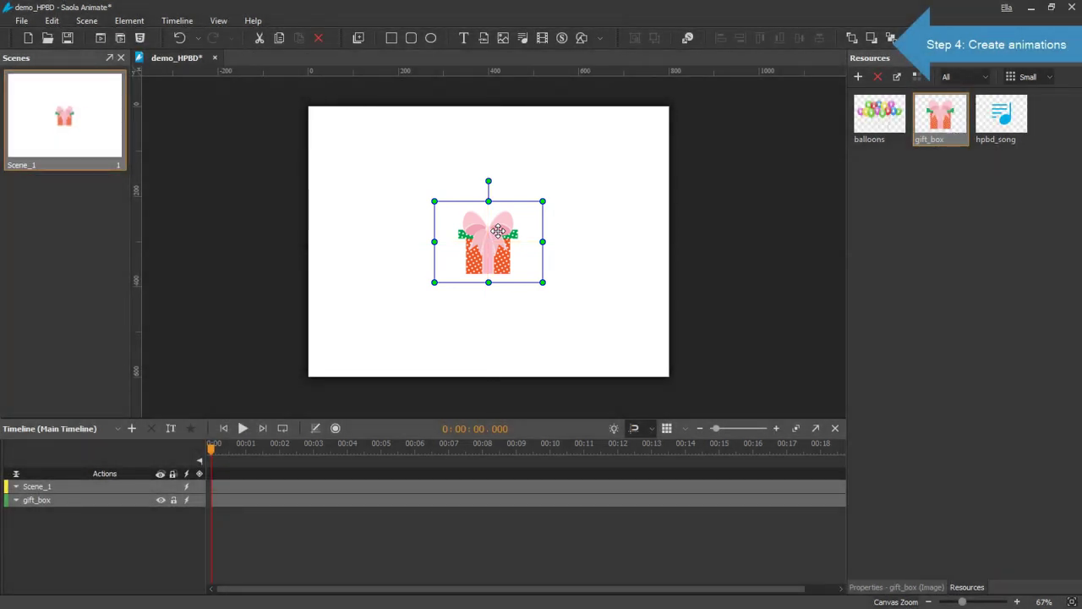
{"action": "left_click", "coordinate": [922, 586]}
{"action": "left_click", "coordinate": [896, 169]}
{"action": "left_click_drag", "start_coordinate": [1037, 168], "coordinate": [909, 169]}
Add a 100% opacity keyframe for the gift box at about 0:02.
{"action": "left_click", "coordinate": [282, 461]}
{"action": "left_click", "coordinate": [896, 169]}
{"action": "left_click_drag", "start_coordinate": [909, 169], "coordinate": [1052, 172]}
{"action": "left_click", "coordinate": [1051, 168]}
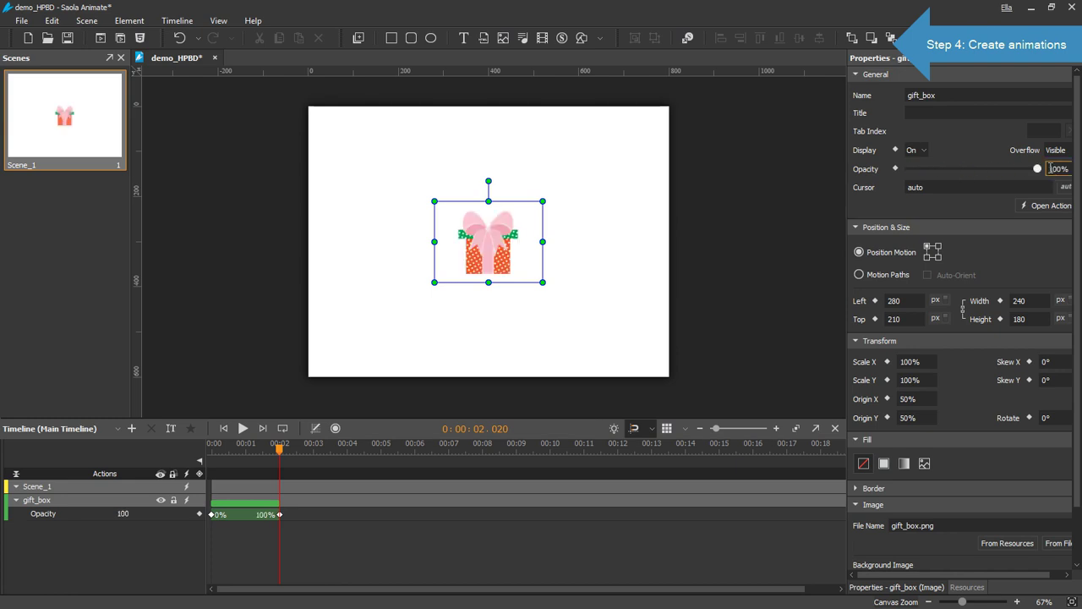
Preview the fade-in and add 240×180 width and height keyframes at 2 seconds.
{"action": "left_click", "coordinate": [238, 430]}
{"action": "left_click", "coordinate": [1001, 301]}
{"action": "left_click", "coordinate": [1001, 319]}
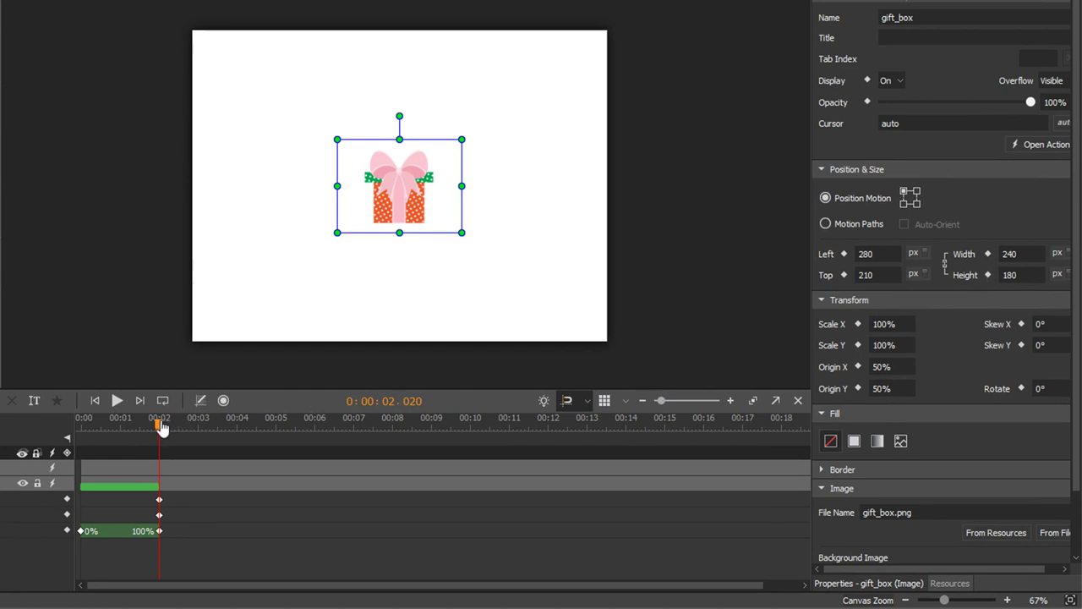
Enlarge the gift box to 260×195 at 2.5 seconds.
{"action": "left_click_drag", "start_coordinate": [162, 428], "coordinate": [179, 427]}
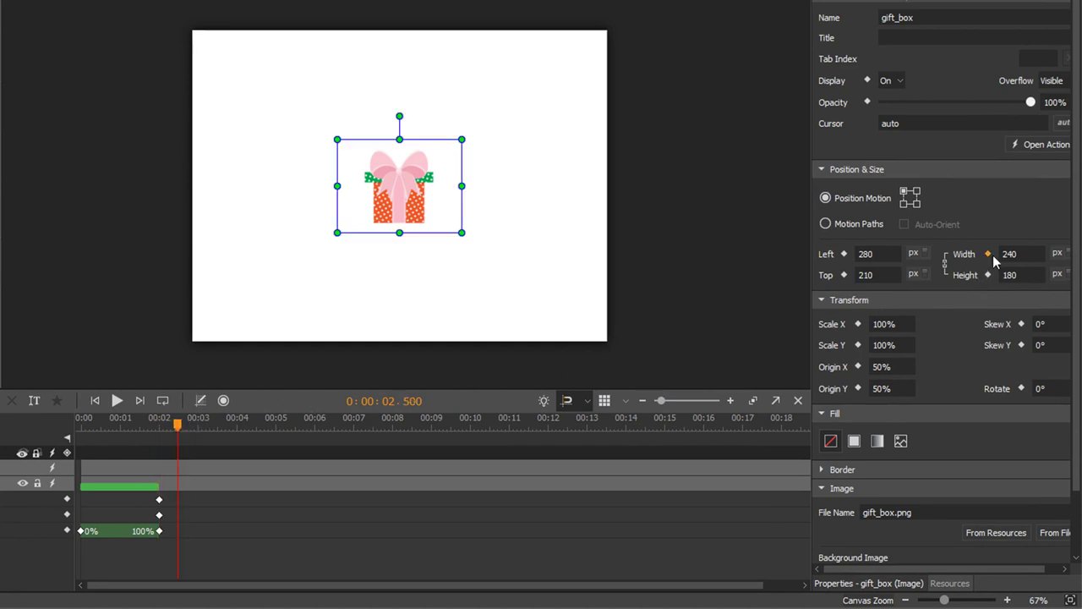
{"action": "left_click", "coordinate": [989, 255]}
{"action": "left_click", "coordinate": [1010, 254]}
{"action": "double_click", "coordinate": [1008, 254]}
{"action": "type", "text": "2"}
{"action": "key", "text": "Return"}
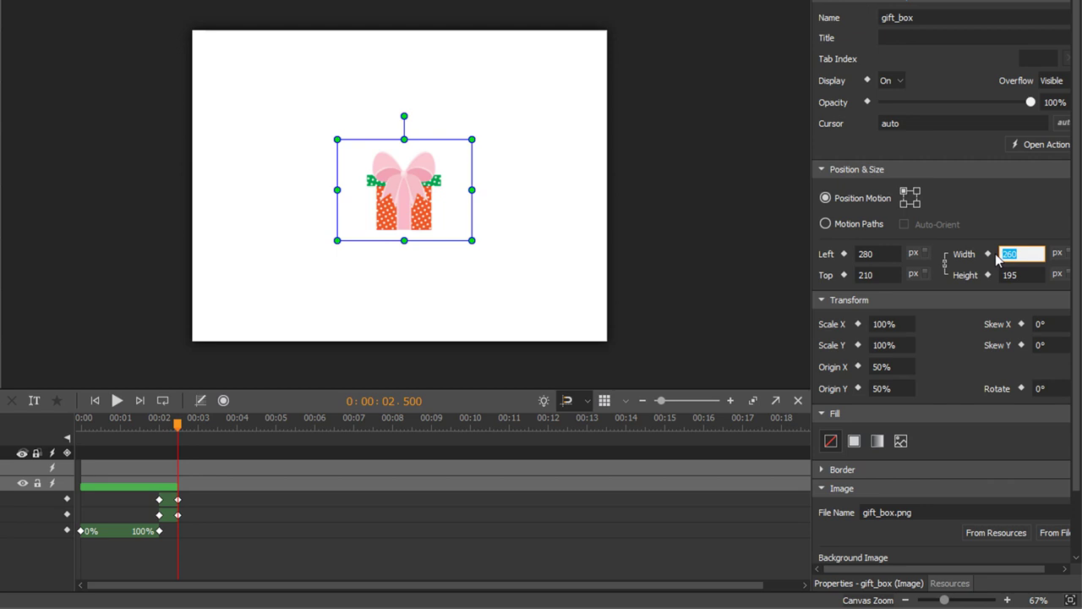
{"action": "left_click", "coordinate": [1018, 275]}
{"action": "left_click", "coordinate": [945, 264]}
Shrink the gift box back to width 240 at about 3 seconds and preview.
{"action": "left_click", "coordinate": [199, 433]}
{"action": "left_click", "coordinate": [987, 254]}
{"action": "left_click", "coordinate": [988, 275]}
{"action": "left_click", "coordinate": [993, 254]}
{"action": "key", "text": "Return"}
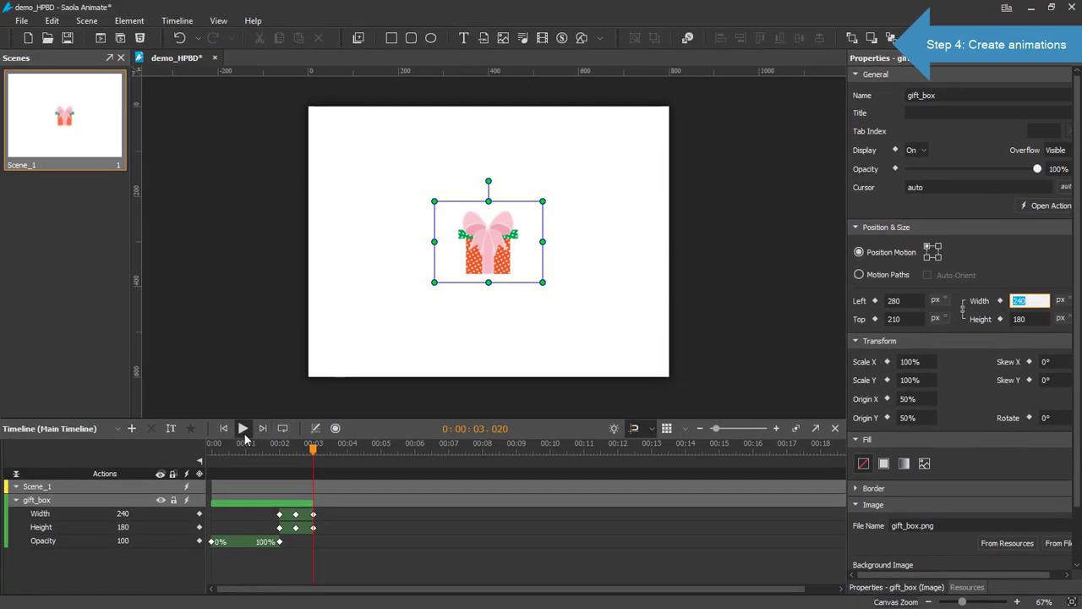
{"action": "left_click", "coordinate": [243, 430]}
Place the balloons image just below the stage.
{"action": "left_click", "coordinate": [967, 587]}
{"action": "left_click_drag", "start_coordinate": [885, 127], "coordinate": [457, 378]}
{"action": "left_click_drag", "start_coordinate": [523, 286], "coordinate": [454, 294]}
Keyframe the balloons' Top at 600 px at 0:03, rising to 0 px at 0:08.
{"action": "left_click", "coordinate": [898, 587]}
{"action": "left_click", "coordinate": [875, 320]}
{"action": "left_click", "coordinate": [483, 458]}
{"action": "left_click_drag", "start_coordinate": [508, 280], "coordinate": [510, 160]}
{"action": "scroll", "coordinate": [510, 161], "scroll_direction": "up", "scroll_amount": 2}
Give the balloons' rising transition OutElastic easing.
{"action": "left_click", "coordinate": [401, 508]}
{"action": "left_click", "coordinate": [315, 429]}
{"action": "left_click", "coordinate": [397, 488]}
{"action": "left_click_drag", "start_coordinate": [410, 486], "coordinate": [415, 558]}
{"action": "left_click", "coordinate": [379, 506]}
{"action": "left_click", "coordinate": [379, 505]}
Add hpbd_song to Scene_1 and untick Controls in its Media properties.
{"action": "left_click", "coordinate": [964, 587]}
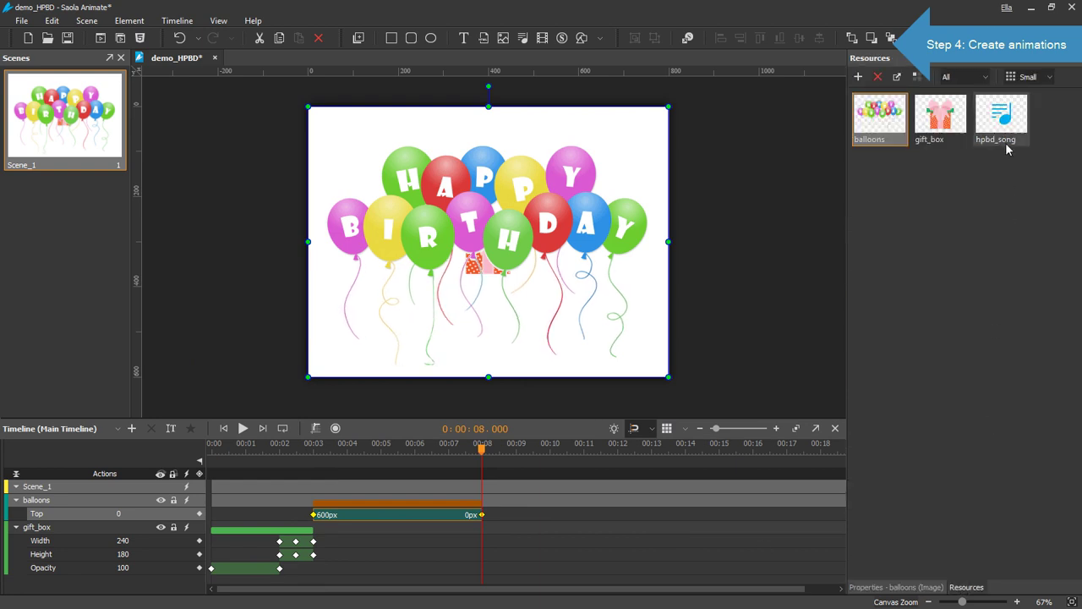
{"action": "left_click_drag", "start_coordinate": [996, 123], "coordinate": [448, 177]}
{"action": "left_click", "coordinate": [906, 587]}
{"action": "left_click", "coordinate": [862, 528]}
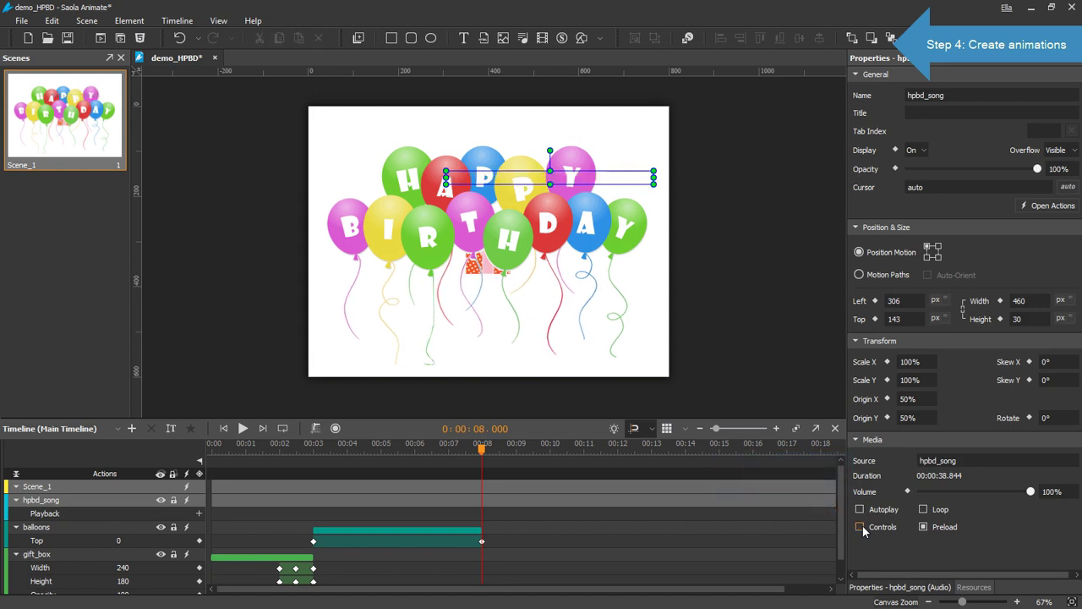
Insert a Pause Timeline trigger at 0:03 on the main timeline.
{"action": "left_click", "coordinate": [314, 452]}
{"action": "key", "text": "ctrl+minus"}
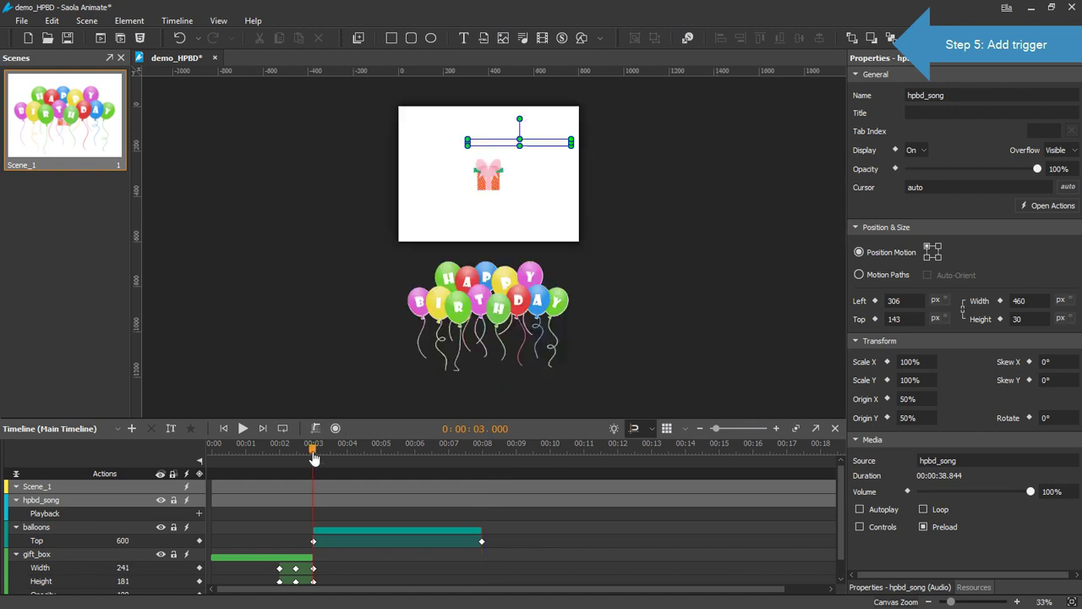
{"action": "left_click", "coordinate": [199, 475]}
{"action": "left_click", "coordinate": [317, 96]}
{"action": "mouse_move", "coordinate": [320, 113]}
{"action": "left_click", "coordinate": [411, 166]}
Give gift_box's Mouse Click the actions Hide Element, Continue Timeline and Start Media hpbd_song.
{"action": "left_click", "coordinate": [776, 512]}
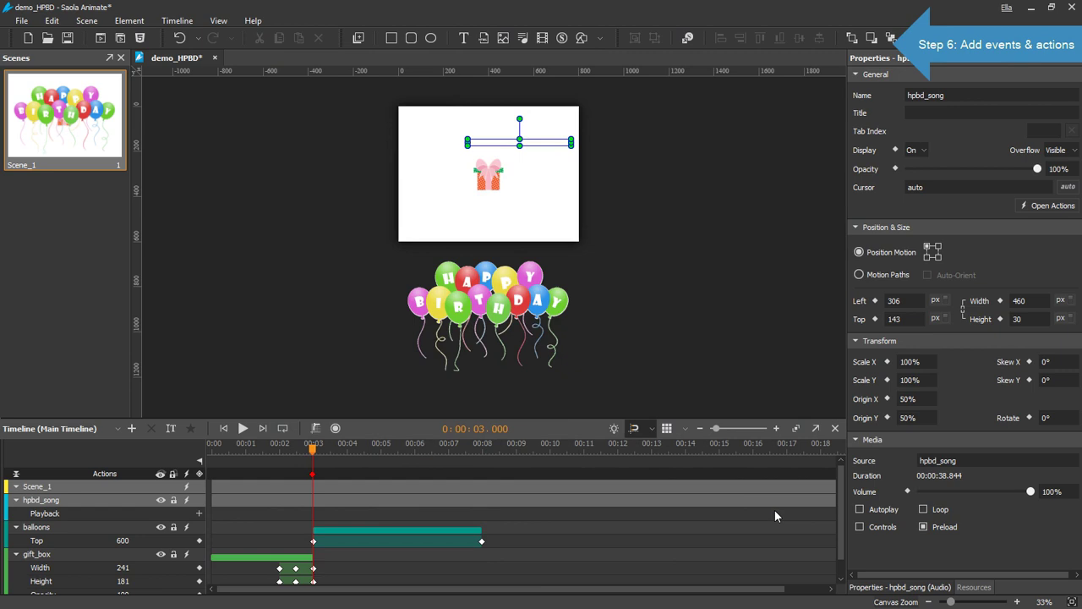
{"action": "left_click", "coordinate": [188, 556]}
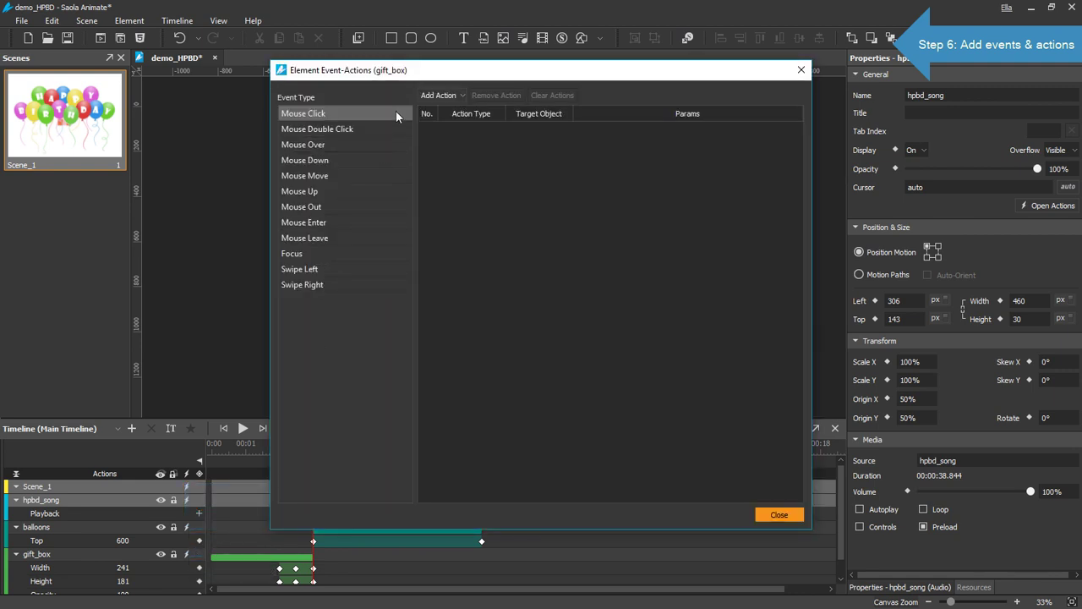
{"action": "left_click", "coordinate": [440, 96]}
{"action": "mouse_move", "coordinate": [458, 163]}
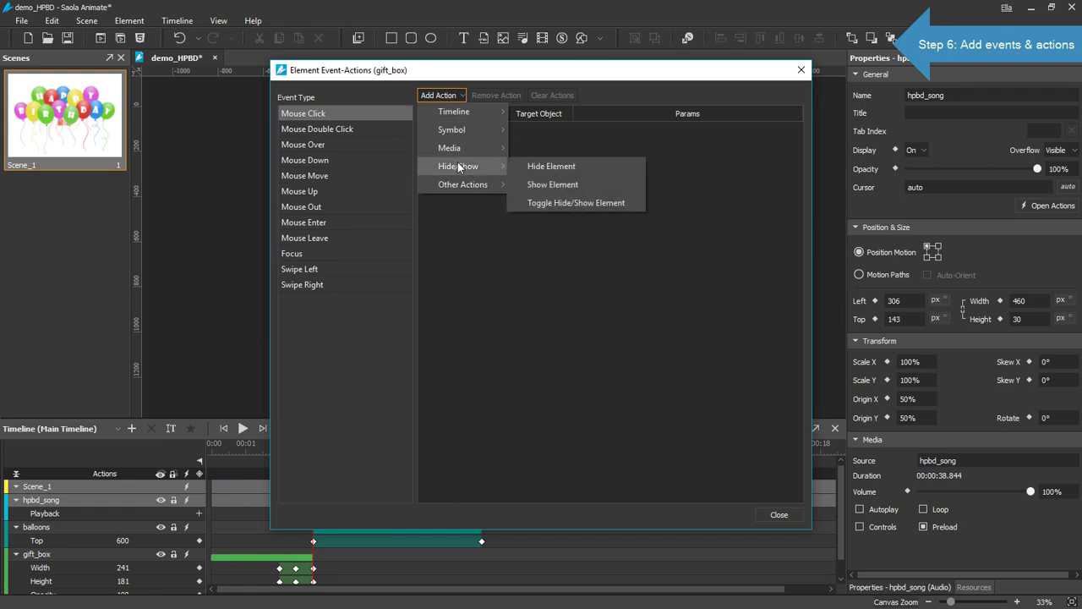
{"action": "left_click", "coordinate": [543, 168]}
{"action": "left_click", "coordinate": [440, 95]}
{"action": "mouse_move", "coordinate": [449, 113]}
{"action": "left_click", "coordinate": [548, 130]}
{"action": "left_click", "coordinate": [440, 94]}
{"action": "mouse_move", "coordinate": [463, 148]}
{"action": "left_click", "coordinate": [540, 148]}
Add a Toggle Play/Pause Media action for hpbd_song to the balloons' Mouse Click.
{"action": "left_click", "coordinate": [778, 515]}
{"action": "left_click", "coordinate": [187, 527]}
{"action": "left_click", "coordinate": [441, 95]}
{"action": "mouse_move", "coordinate": [457, 155]}
{"action": "left_click", "coordinate": [563, 315]}
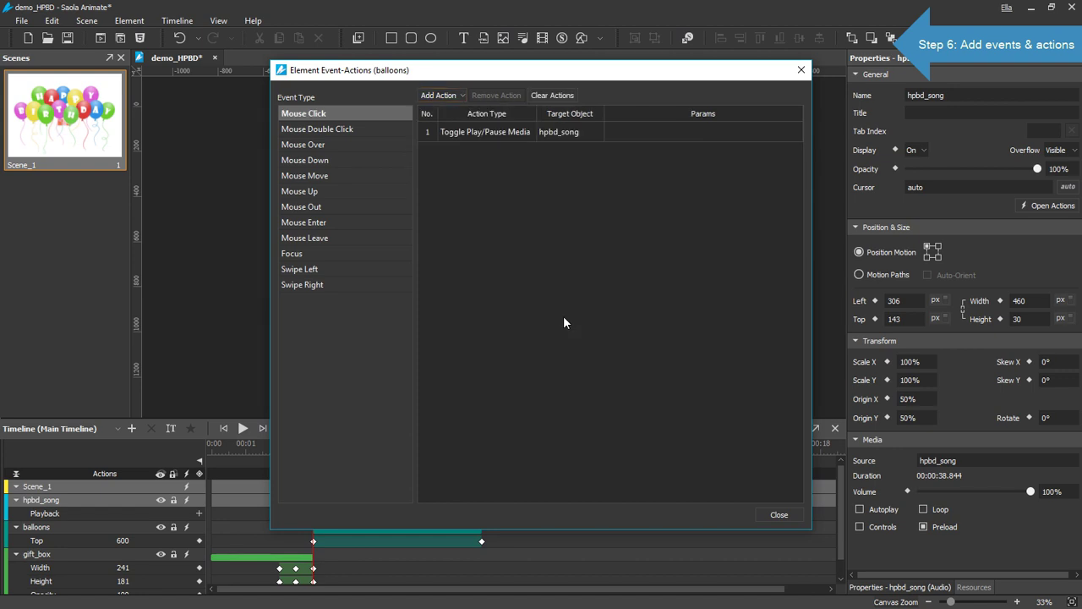